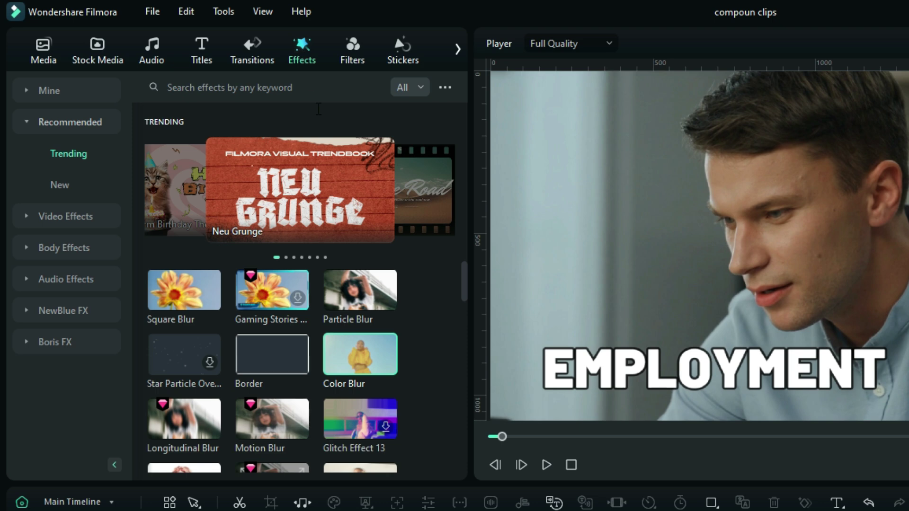
Drag the Trending Color Blur effect onto the EMPLOYMENT title clip on the timeline
{"action": "left_click_drag", "start_coordinate": [288, 284], "coordinate": [382, 473]}
{"action": "left_click_drag", "start_coordinate": [215, 319], "coordinate": [183, 318]}
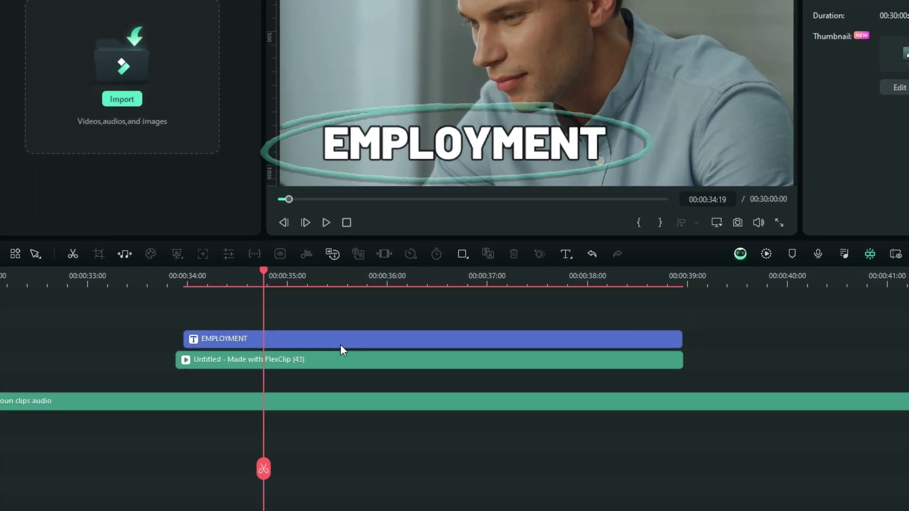
Create a compound clip from the EMPLOYMENT title and name it 'EMPLOYMENT TEXT'
{"action": "right_click", "coordinate": [340, 342]}
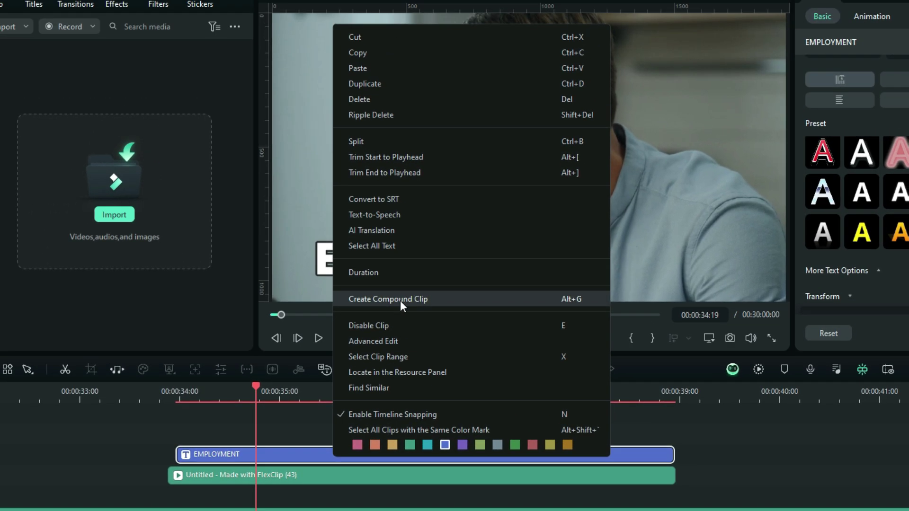
{"action": "left_click", "coordinate": [399, 299]}
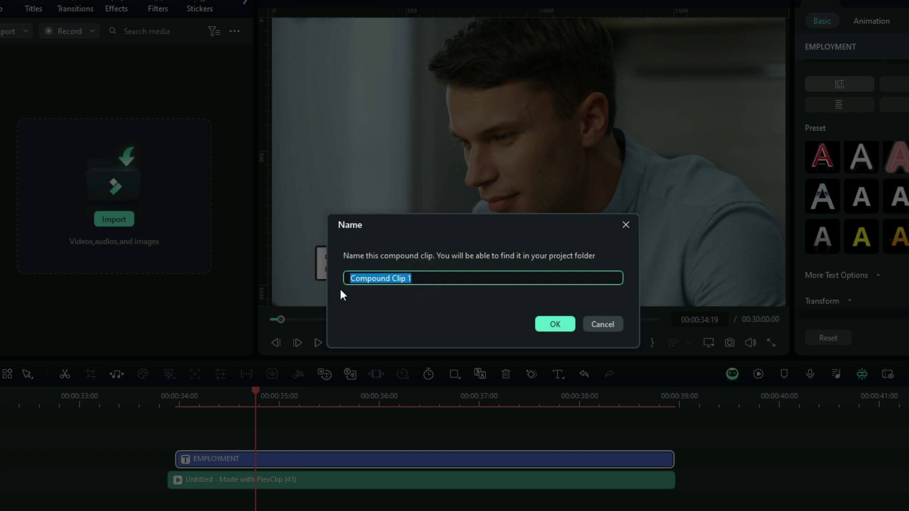
{"action": "type", "text": "TEMPLOYMENT T"}
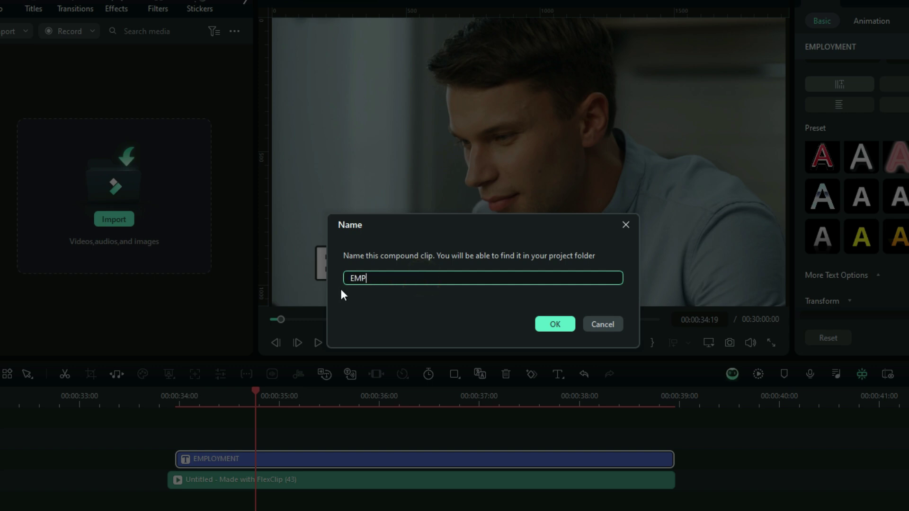
{"action": "type", "text": "EXT"}
{"action": "left_click", "coordinate": [555, 324]}
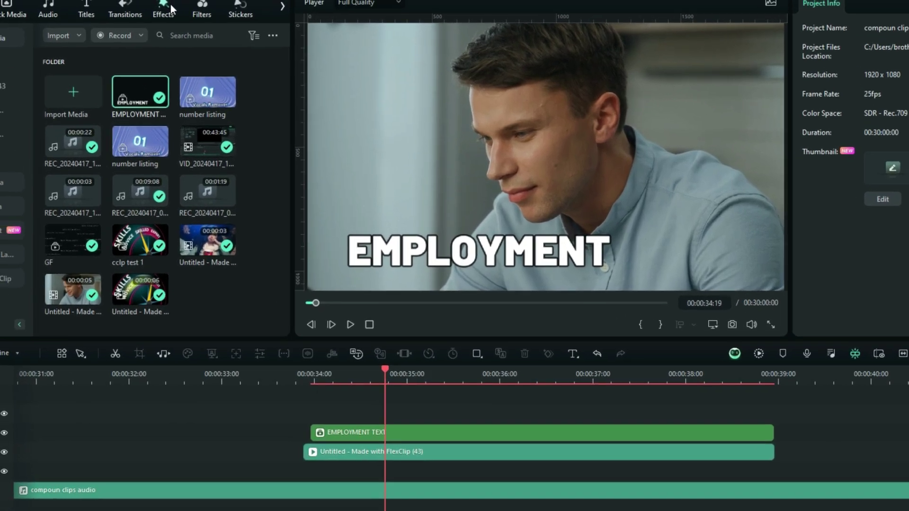
Apply the Negative Dark effect from the Effects library to the EMPLOYMENT TEXT clip
{"action": "left_click", "coordinate": [141, 1]}
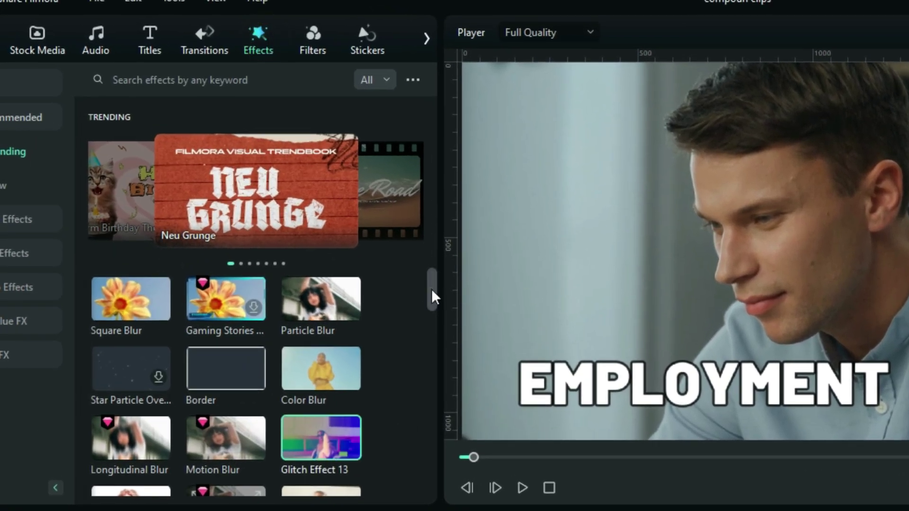
{"action": "left_click_drag", "start_coordinate": [432, 296], "coordinate": [434, 305]}
{"action": "left_click_drag", "start_coordinate": [228, 159], "coordinate": [468, 510]}
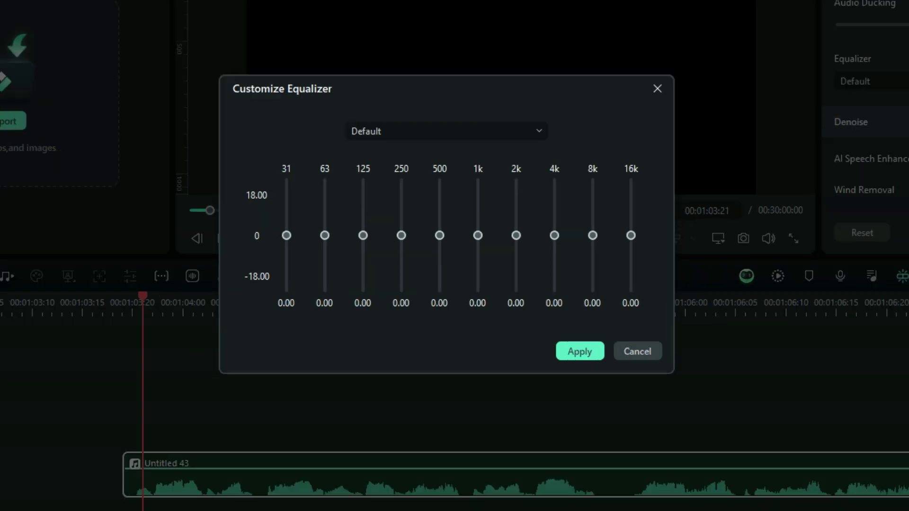
Choose the Soft preset from the Customize Equalizer preset list
{"action": "left_click", "coordinate": [455, 132]}
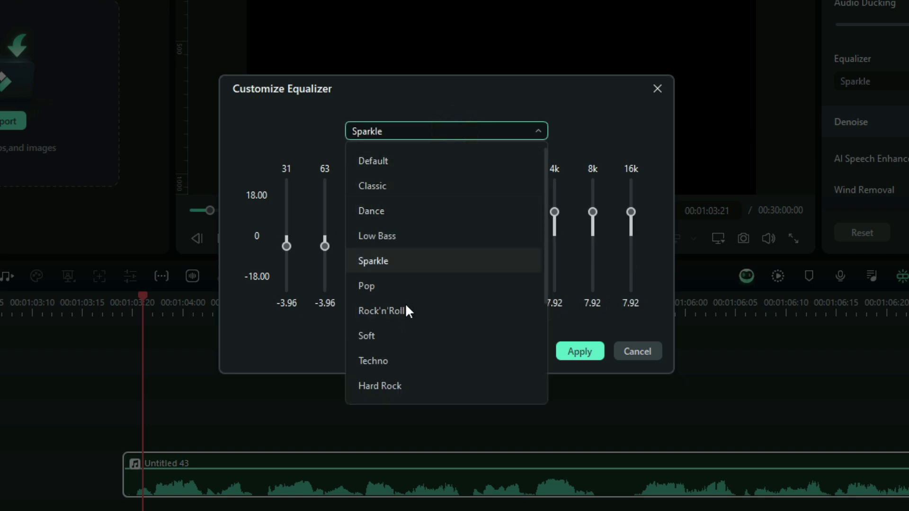
{"action": "scroll", "coordinate": [405, 307], "scroll_direction": "down", "scroll_amount": 1}
{"action": "scroll", "coordinate": [406, 313], "scroll_direction": "down", "scroll_amount": 1}
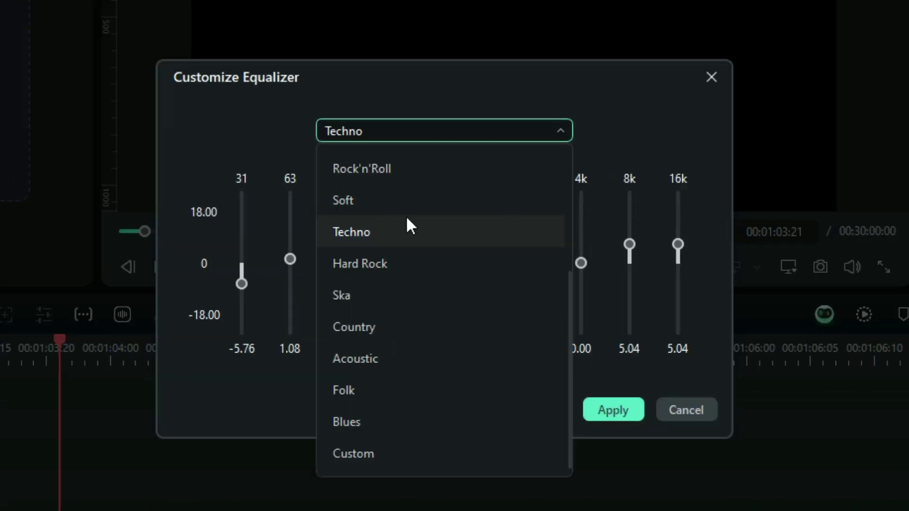
{"action": "left_click", "coordinate": [405, 206]}
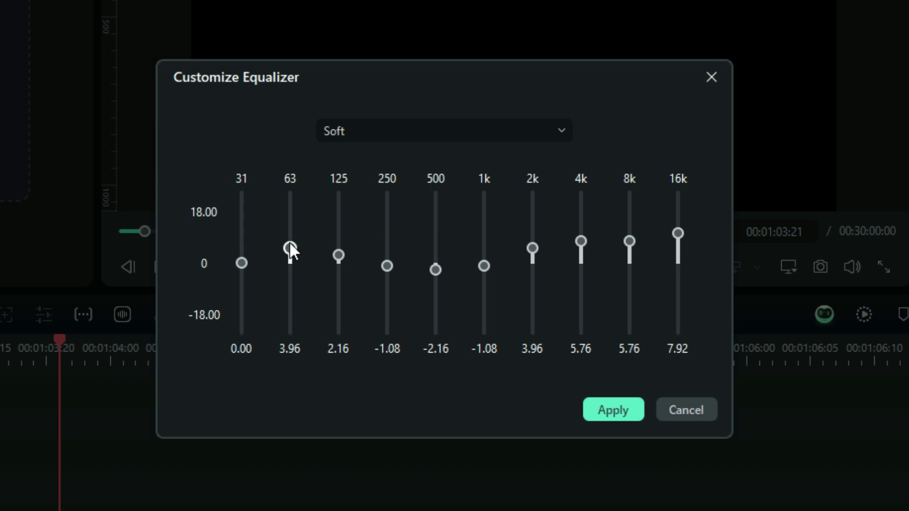
Set 63 Hz and 125 Hz to 8.00, 250 Hz to 4.00, 500 Hz and 1k to -3.00, 8k to 9.00
{"action": "left_click_drag", "start_coordinate": [290, 244], "coordinate": [288, 240]}
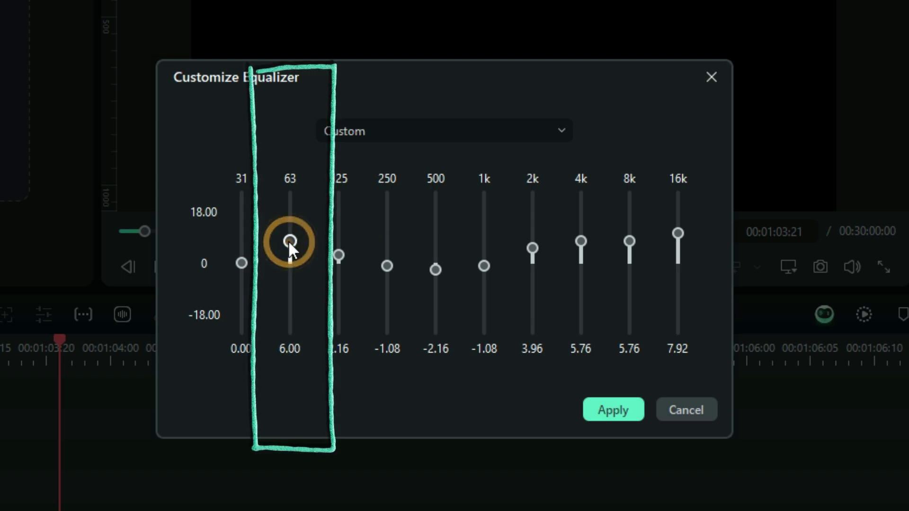
{"action": "left_click_drag", "start_coordinate": [291, 240], "coordinate": [289, 234]}
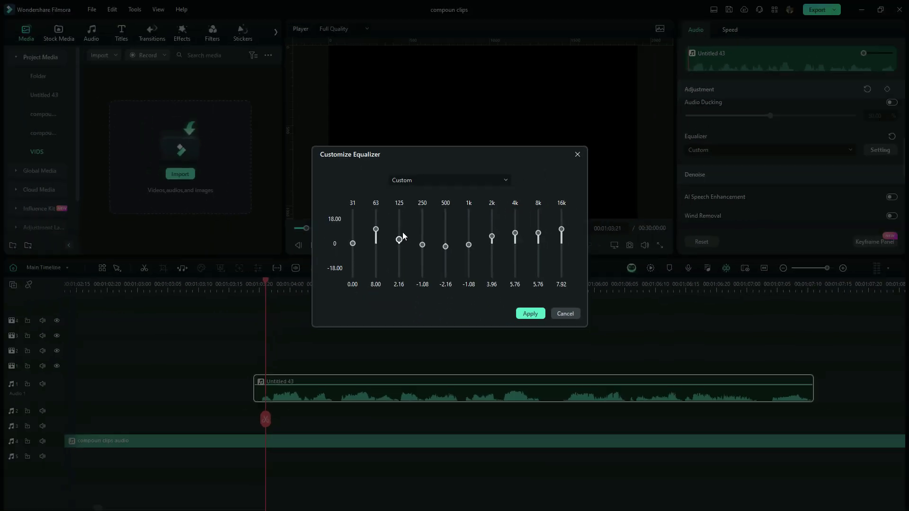
{"action": "left_click_drag", "start_coordinate": [339, 256], "coordinate": [338, 233]}
{"action": "left_click", "coordinate": [422, 236]}
{"action": "left_click", "coordinate": [468, 248]}
{"action": "left_click", "coordinate": [445, 248]}
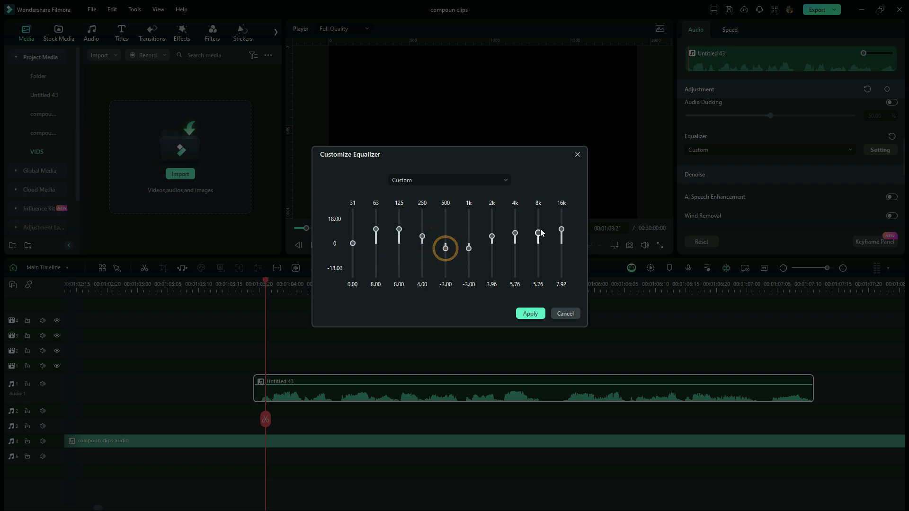
{"action": "left_click_drag", "start_coordinate": [539, 233], "coordinate": [538, 227]}
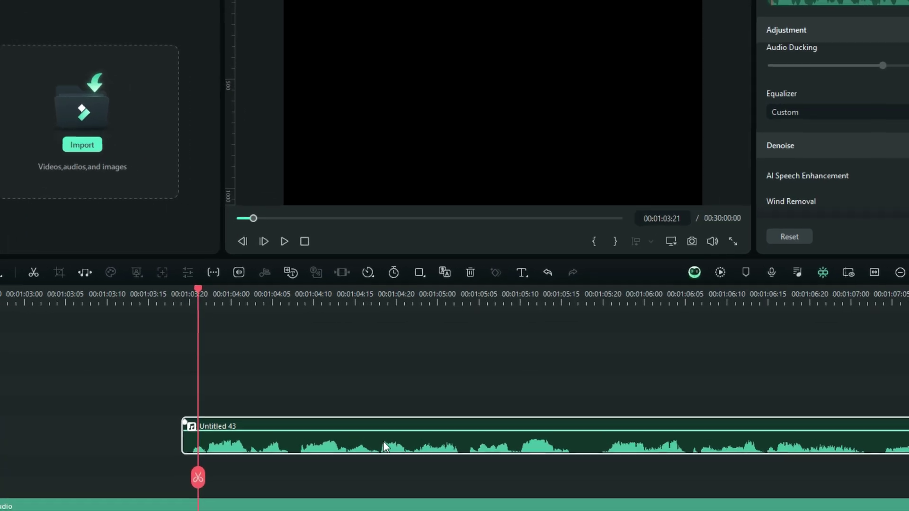
Make the equalized Untitled 43 audio a compound clip named 'pre EQ VoicO'
{"action": "right_click", "coordinate": [403, 397]}
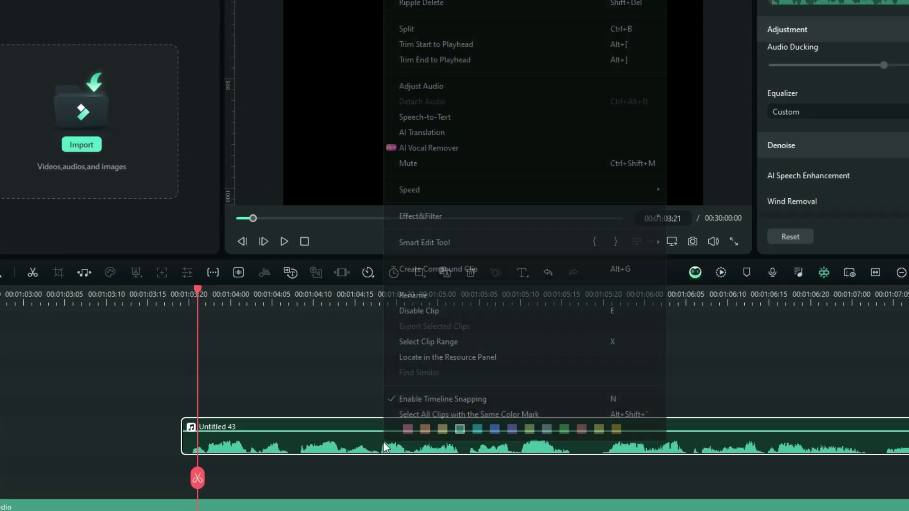
{"action": "left_click", "coordinate": [444, 269]}
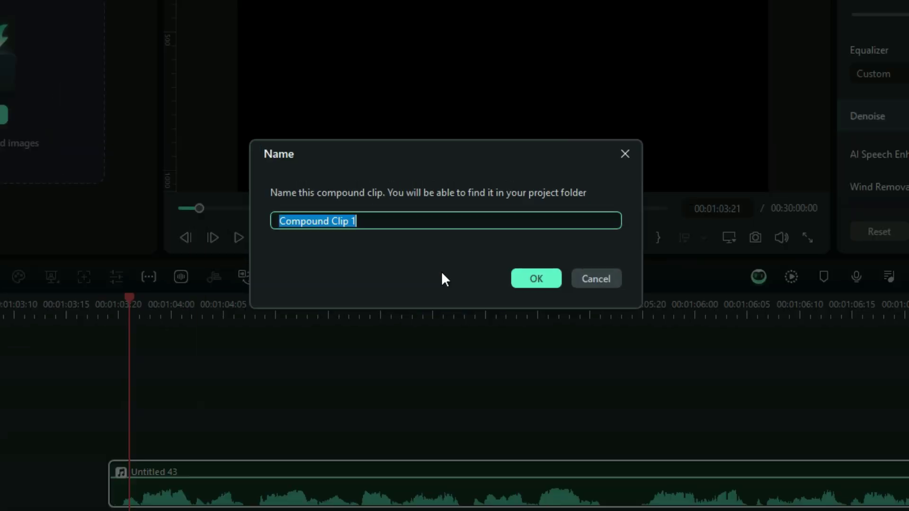
{"action": "type", "text": "pre EQ V"}
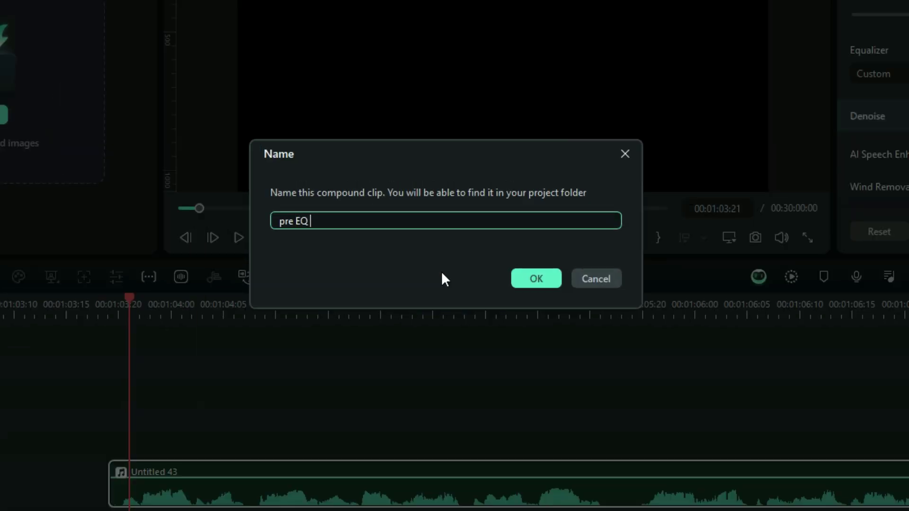
{"action": "type", "text": "oicO"}
{"action": "left_click", "coordinate": [526, 279]}
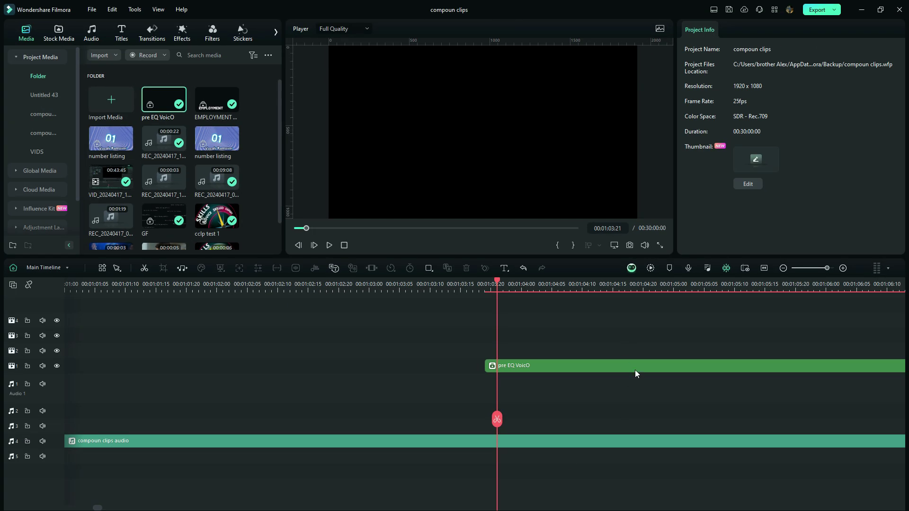
Save pre EQ VoicO as a custom compound clip from the library, then start a new 16:9 project
{"action": "right_click", "coordinate": [374, 368]}
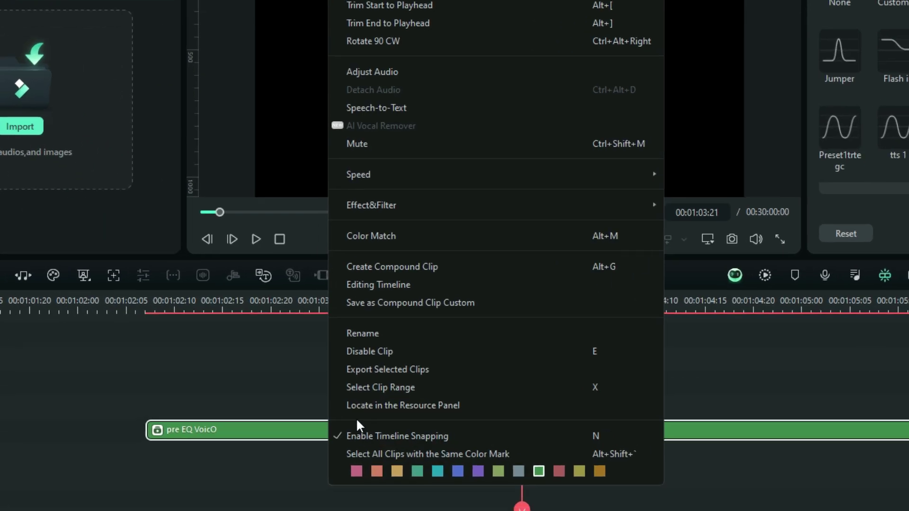
{"action": "left_click", "coordinate": [377, 408]}
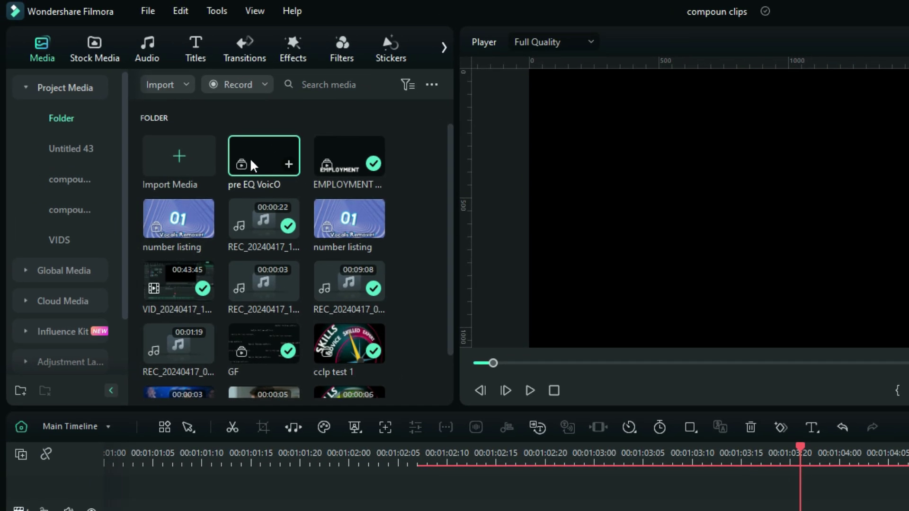
{"action": "right_click", "coordinate": [251, 161]}
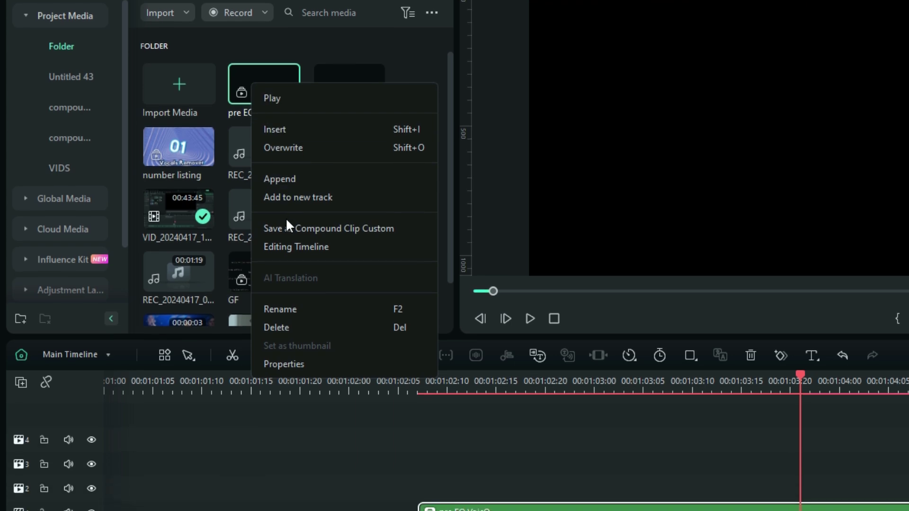
{"action": "left_click", "coordinate": [287, 228]}
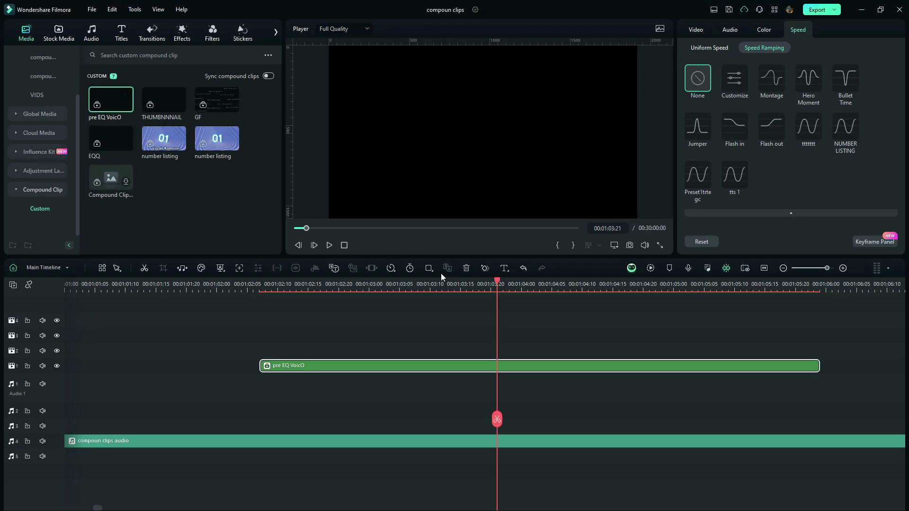
{"action": "left_click", "coordinate": [237, 24]}
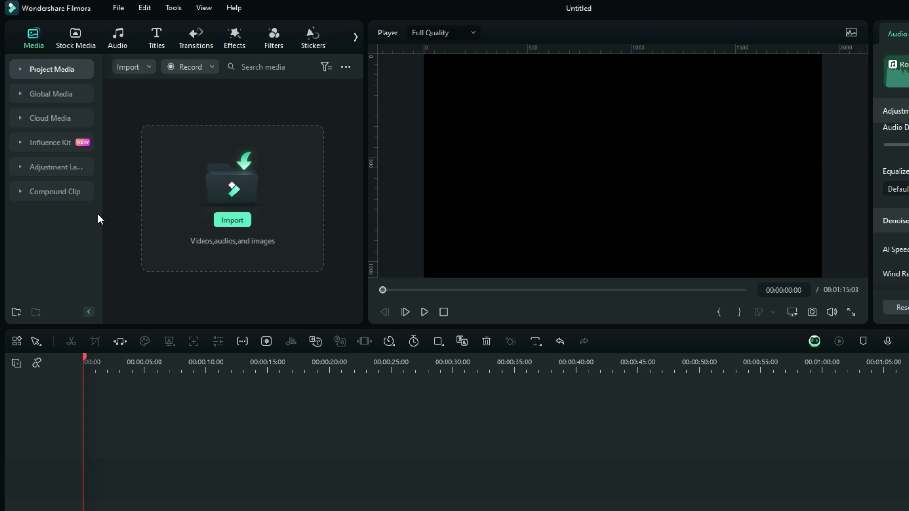
Place the custom pre EQ VoicO clip above the music near 00:00:25 and open its timeline
{"action": "left_click", "coordinate": [63, 194]}
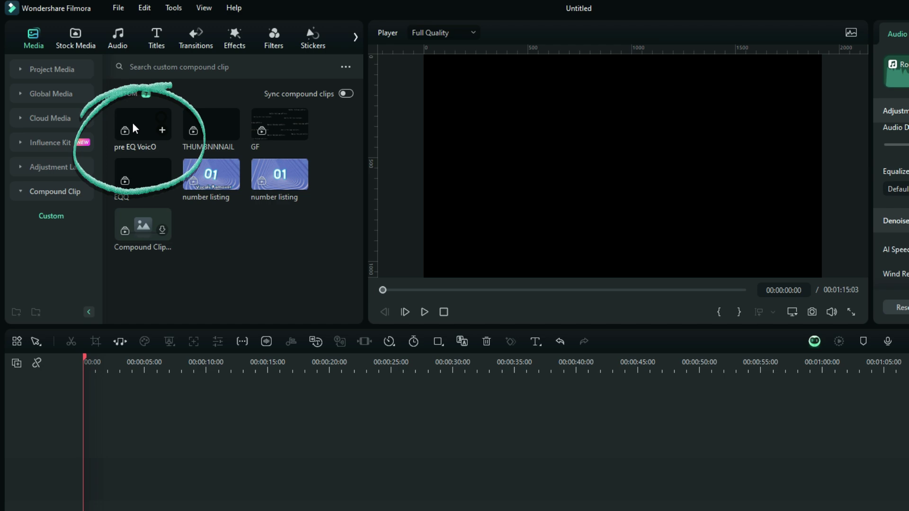
{"action": "left_click_drag", "start_coordinate": [132, 122], "coordinate": [398, 475]}
{"action": "left_click", "coordinate": [387, 363]}
{"action": "scroll", "coordinate": [610, 478], "scroll_direction": "up", "scroll_amount": 3}
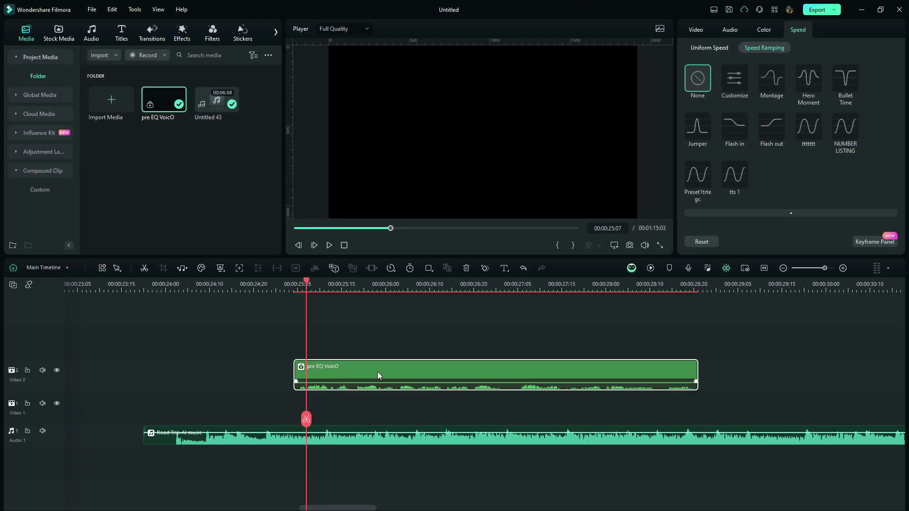
{"action": "double_click", "coordinate": [486, 475]}
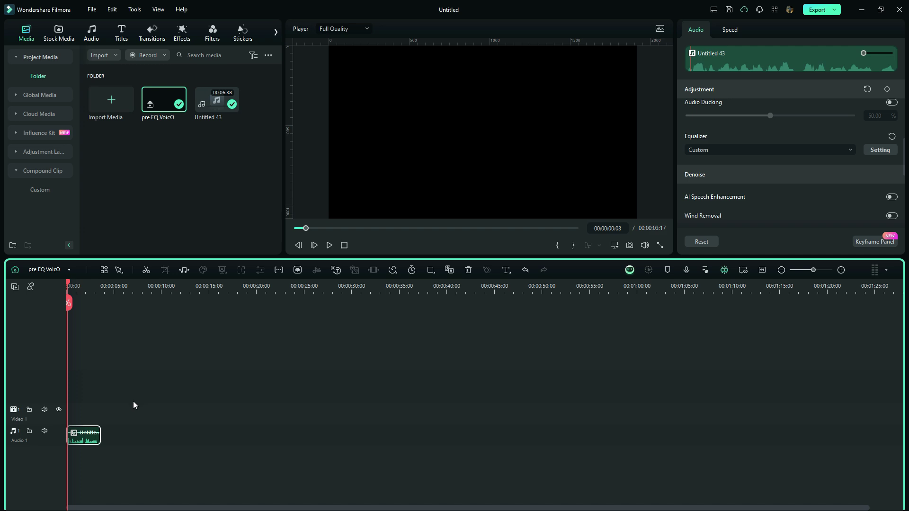
{"action": "left_click", "coordinate": [89, 440]}
{"action": "right_click", "coordinate": [92, 439]}
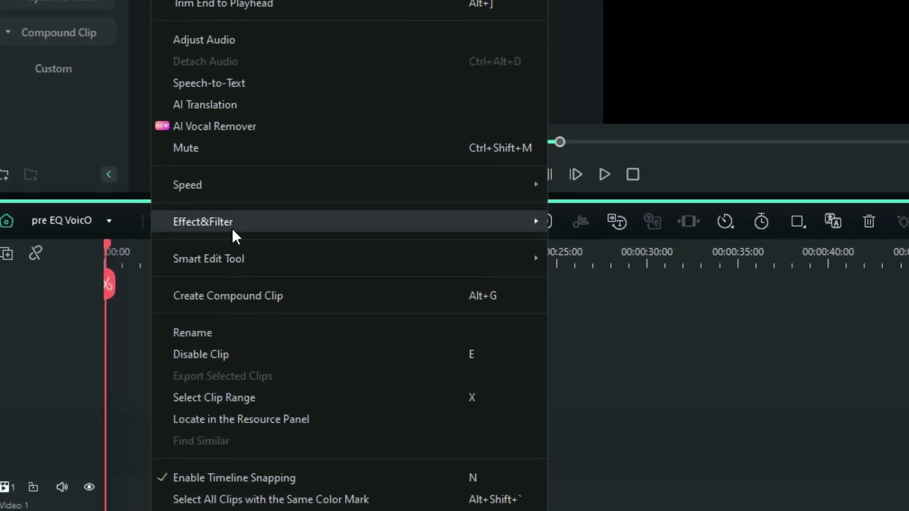
{"action": "mouse_move", "coordinate": [232, 223]}
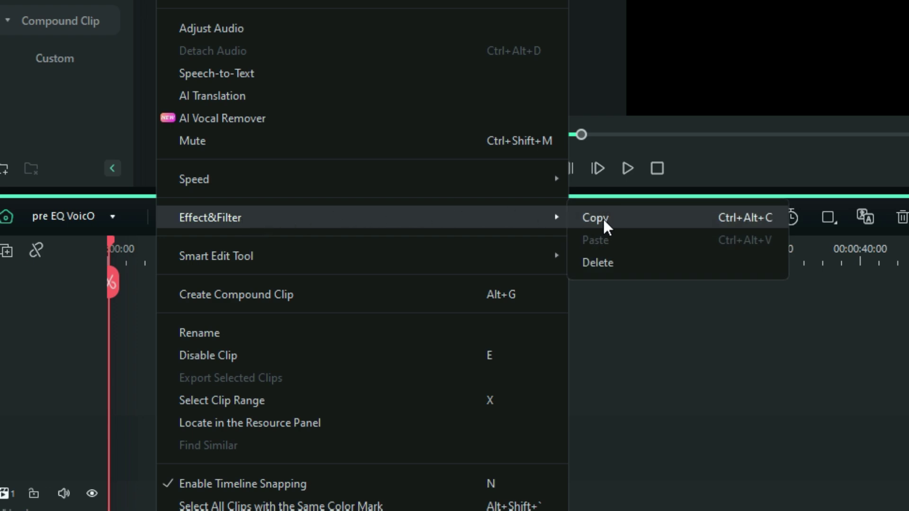
{"action": "left_click", "coordinate": [603, 218]}
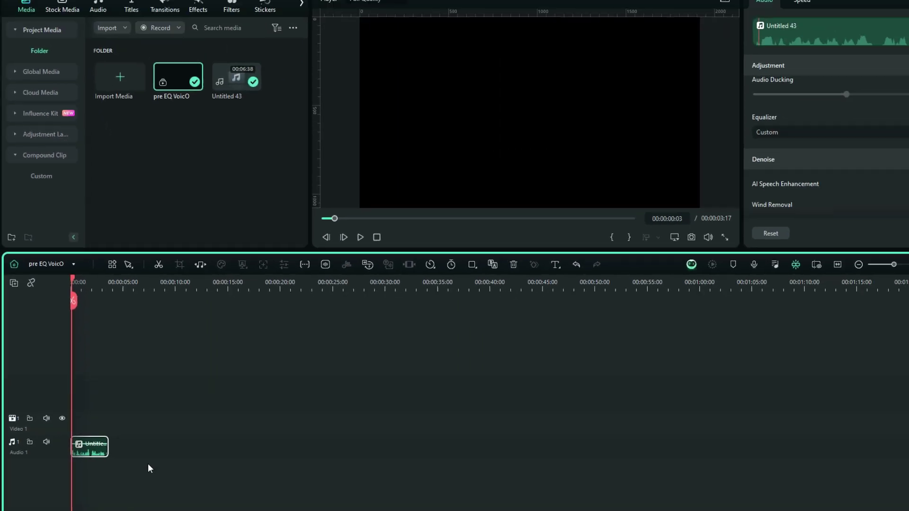
Back on the main timeline, paste the copied effects onto the Road Trip-AI music and open Equalizer Setting
{"action": "left_click", "coordinate": [15, 270]}
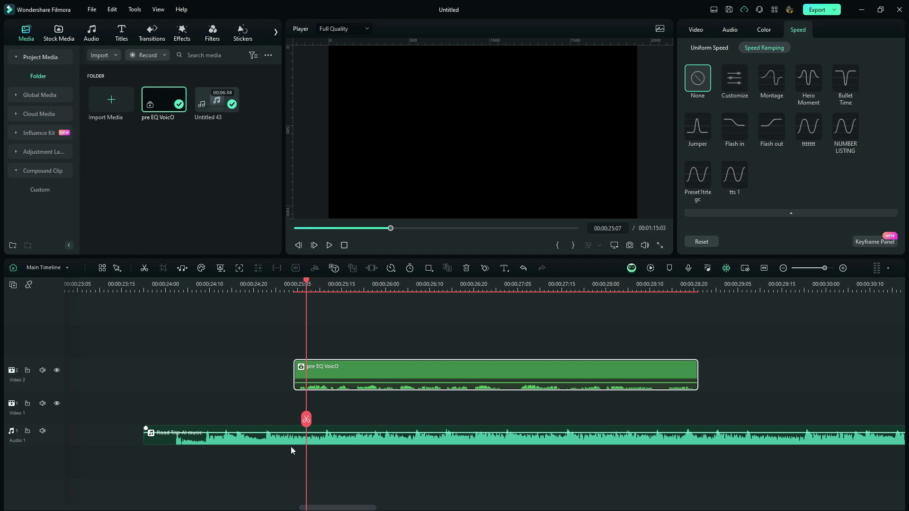
{"action": "right_click", "coordinate": [297, 440]}
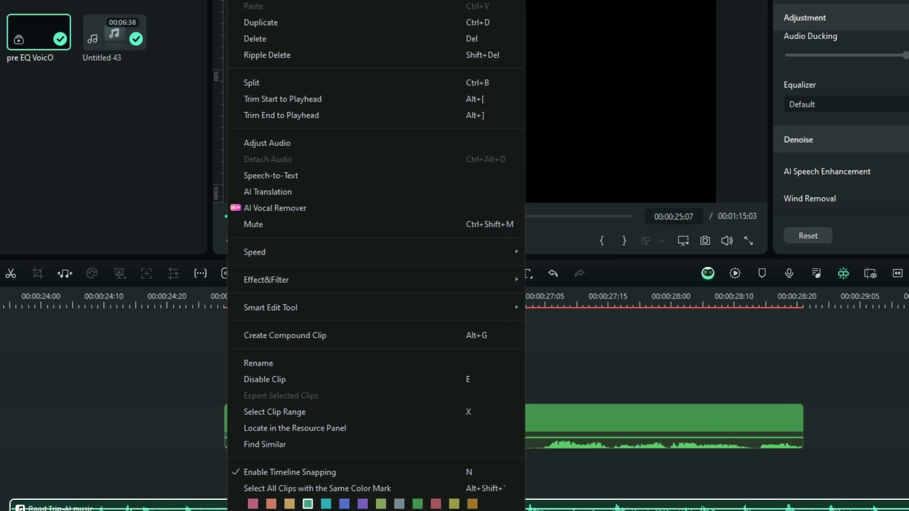
{"action": "mouse_move", "coordinate": [274, 286]}
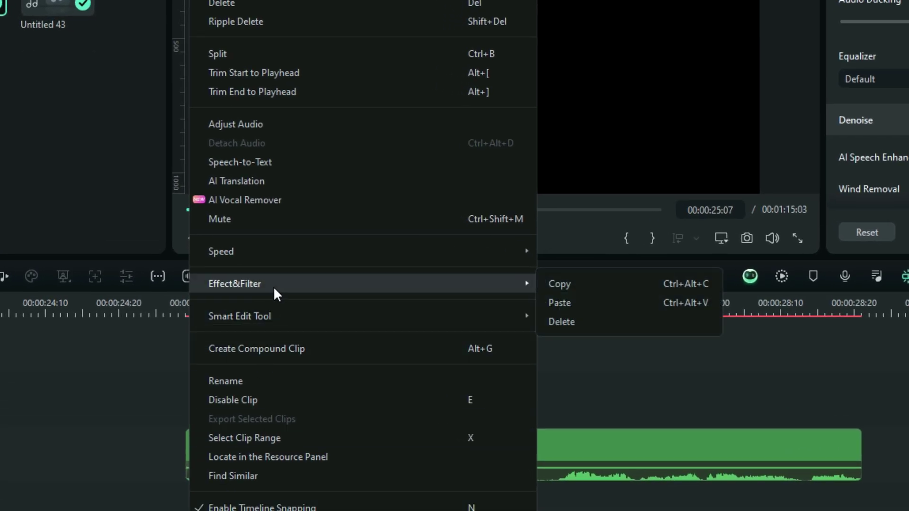
{"action": "left_click", "coordinate": [567, 302]}
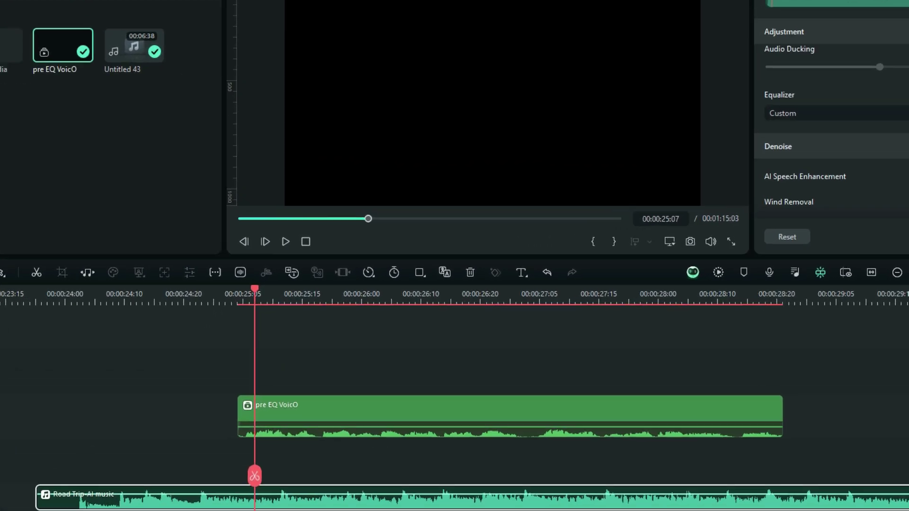
{"action": "left_click", "coordinate": [880, 150]}
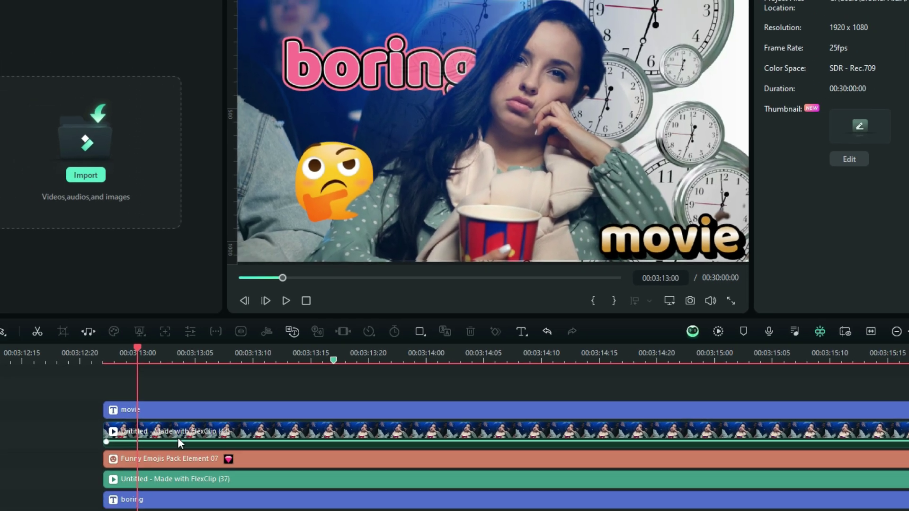
Keyframe the track 5 FlexClip video to scale from 100% to 141.88% at 00:03:14:14
{"action": "left_click", "coordinate": [229, 388]}
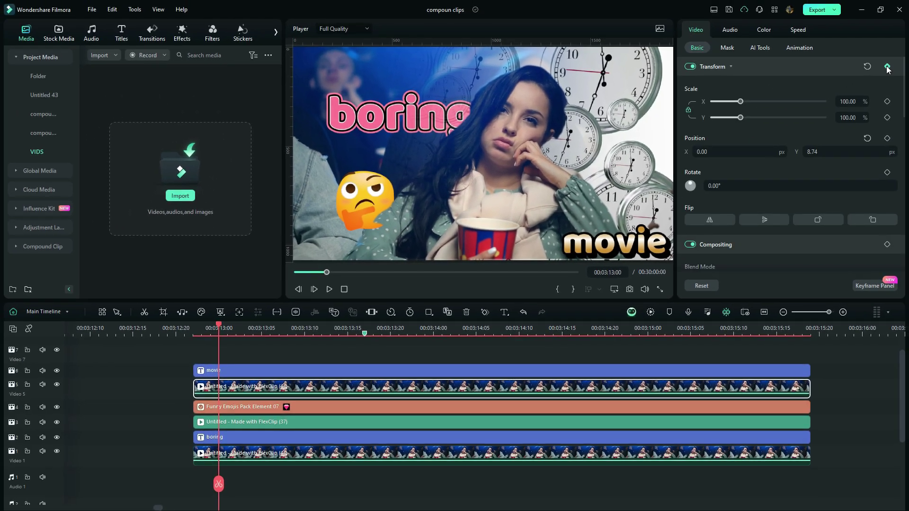
{"action": "left_click", "coordinate": [887, 66]}
{"action": "left_click_drag", "start_coordinate": [349, 328], "coordinate": [613, 324]}
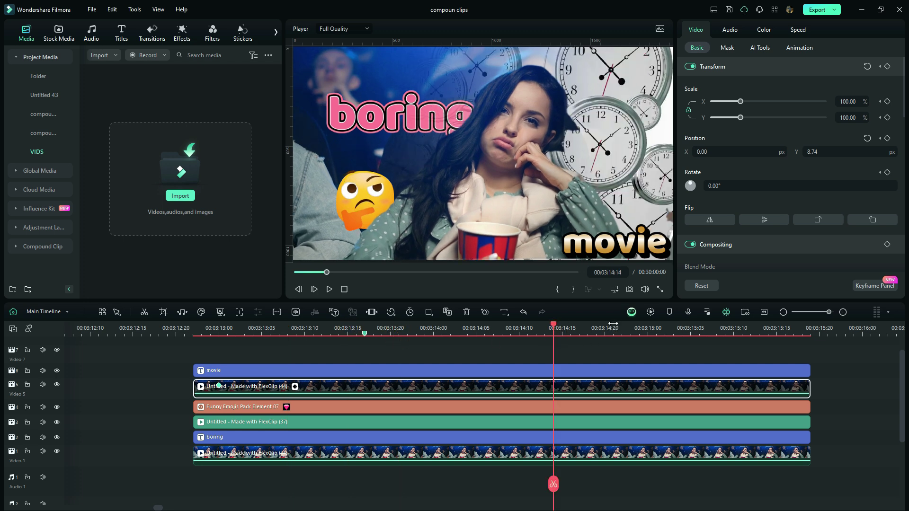
{"action": "mouse_move", "coordinate": [741, 103]}
{"action": "left_mouse_down"}
{"action": "mouse_move", "coordinate": [763, 111]}
{"action": "mouse_move", "coordinate": [752, 117]}
{"action": "left_mouse_up"}
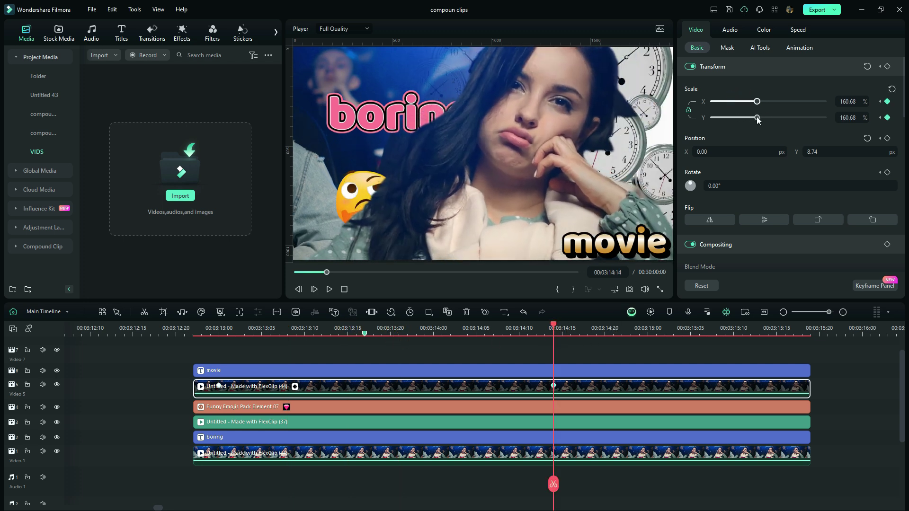
Return to the clip's starting keyframe and view its keyframe options
{"action": "scroll", "coordinate": [544, 420], "scroll_direction": "down", "scroll_amount": 1}
{"action": "left_click", "coordinate": [219, 362]}
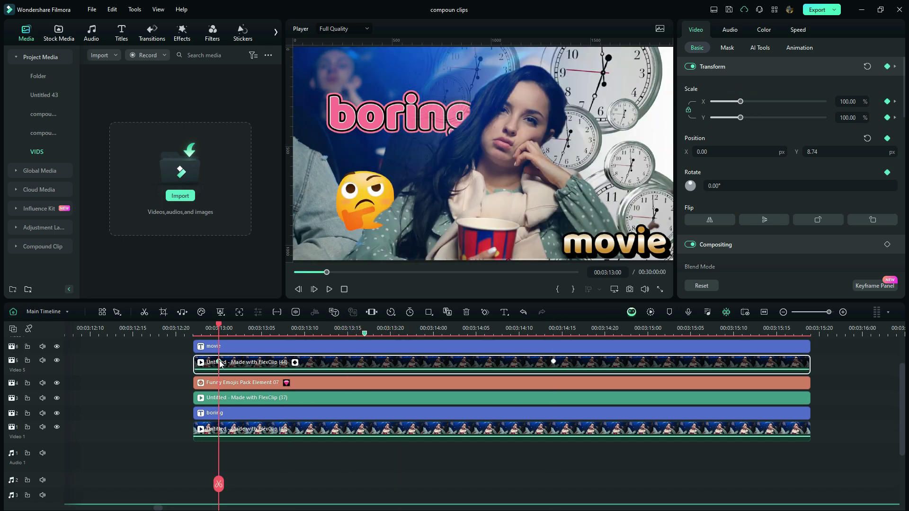
{"action": "right_click", "coordinate": [222, 364]}
{"action": "left_click", "coordinate": [237, 397]}
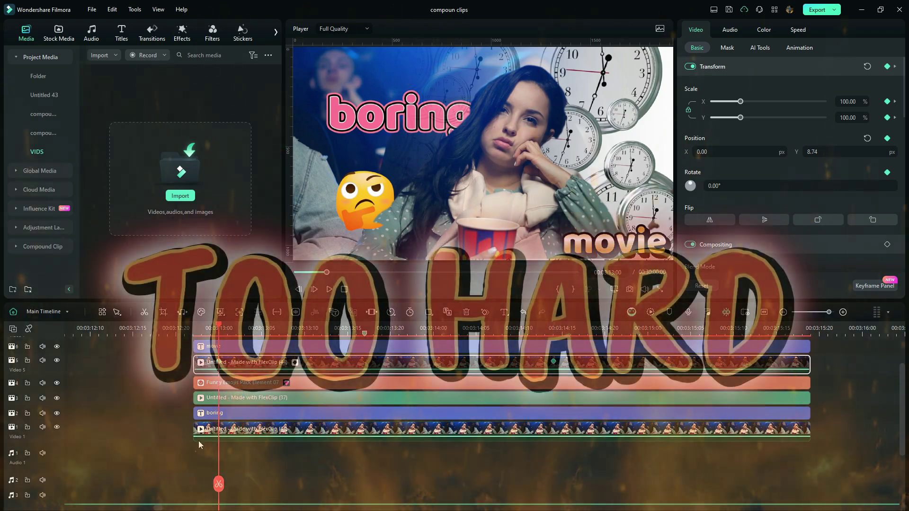
Select all six stacked layers of the boring movie scene on the timeline together
{"action": "key", "text": "ctrl+a"}
{"action": "right_click", "coordinate": [232, 397]}
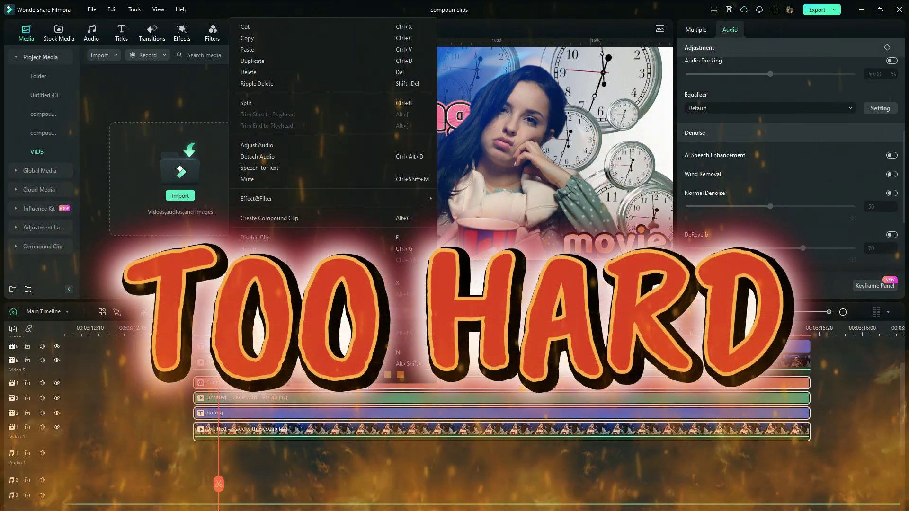
{"action": "left_click_drag", "start_coordinate": [185, 374], "coordinate": [65, 355]}
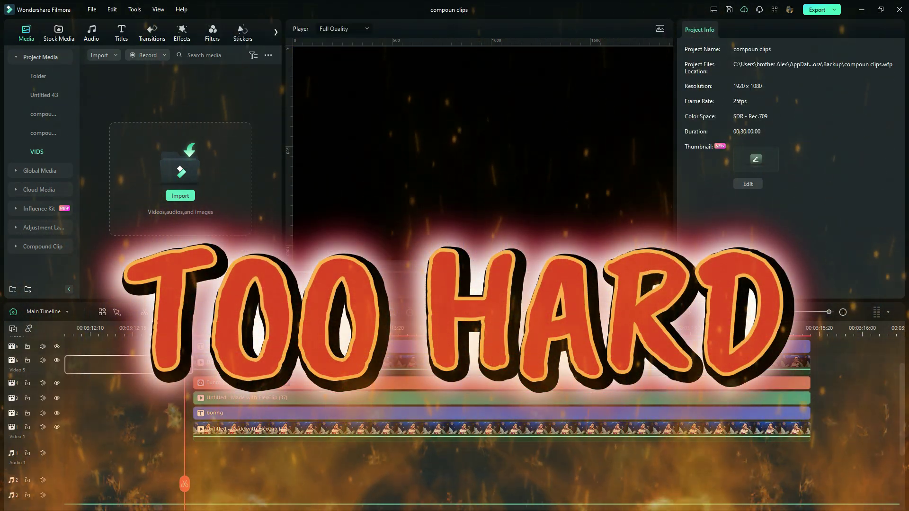
{"action": "left_click", "coordinate": [218, 362]}
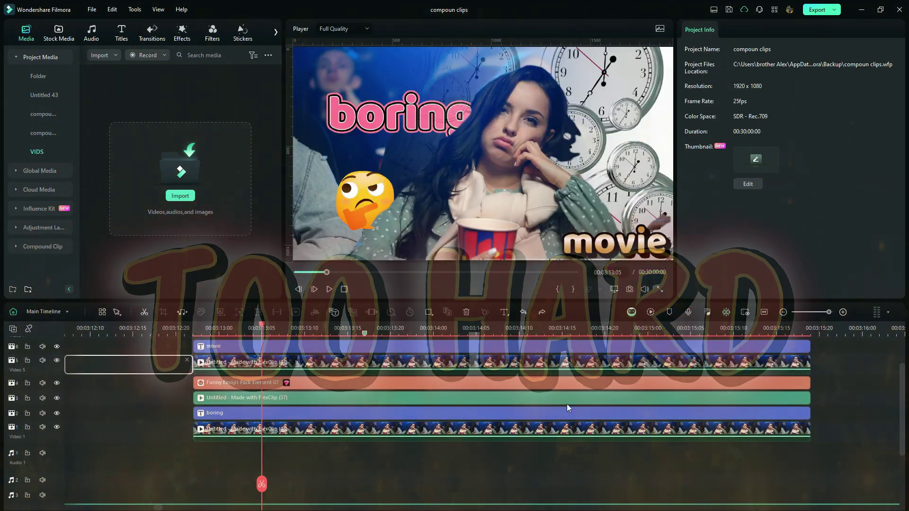
{"action": "left_click_drag", "start_coordinate": [254, 356], "coordinate": [263, 457]}
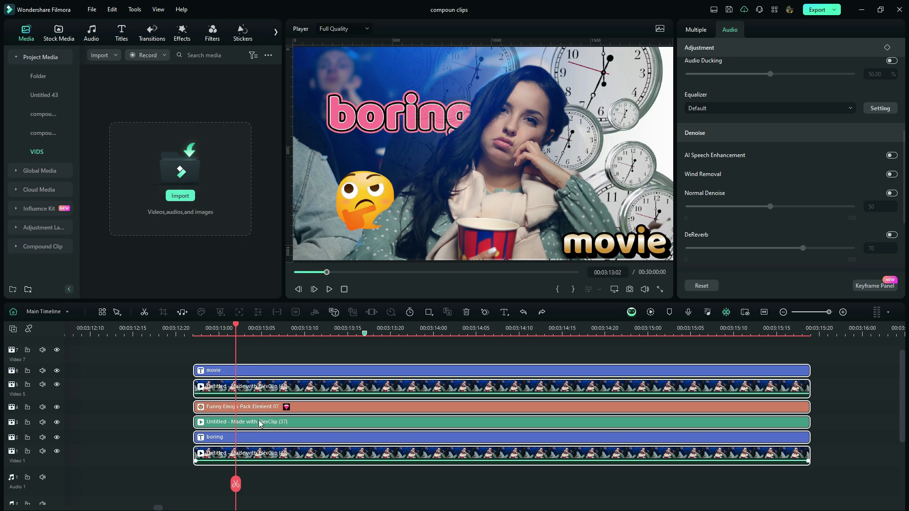
Combine the selected layers into one compound clip named 'boring movie'
{"action": "right_click", "coordinate": [259, 379]}
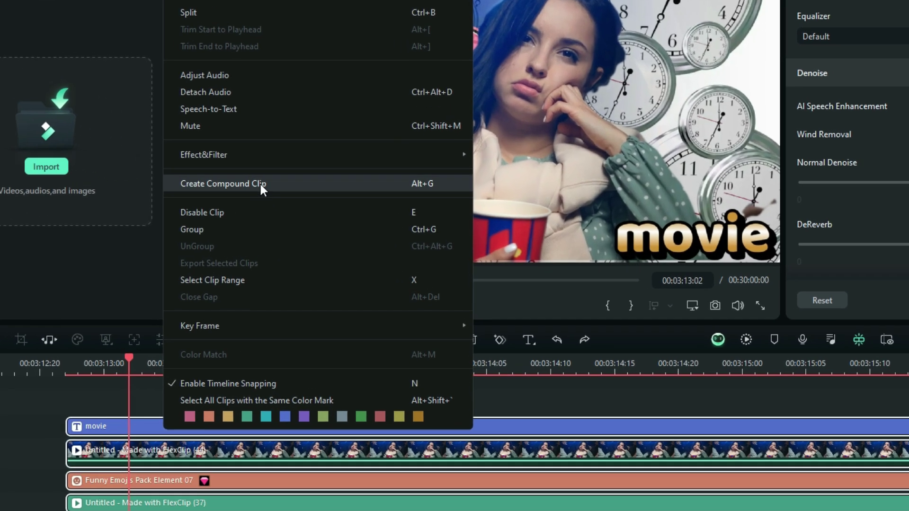
{"action": "left_click", "coordinate": [333, 207]}
{"action": "type", "text": "boring movie"}
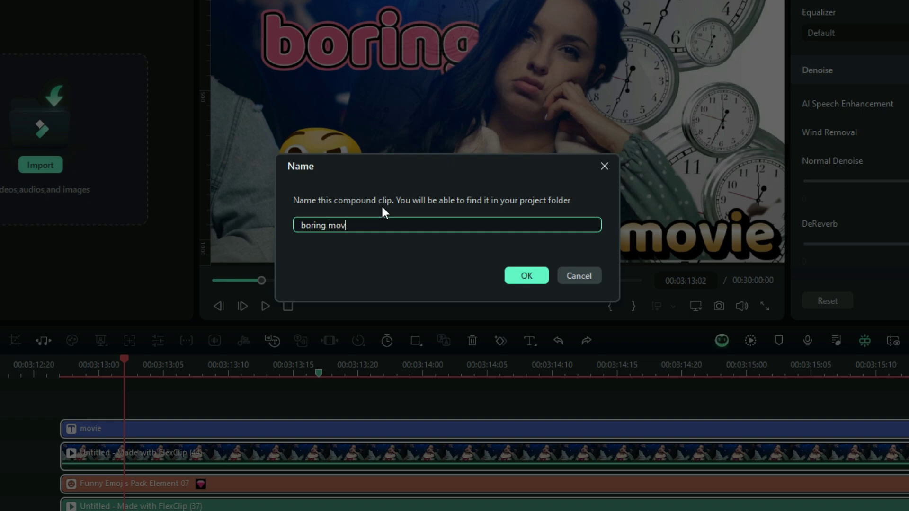
{"action": "left_click", "coordinate": [523, 275]}
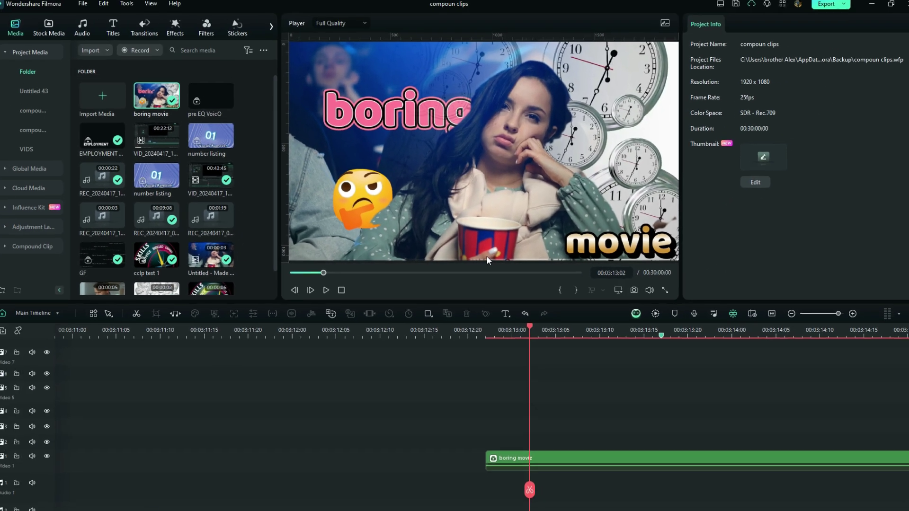
Keyframe the boring movie clip at 141.88% scale, shifted right and vertically
{"action": "left_click", "coordinate": [492, 459]}
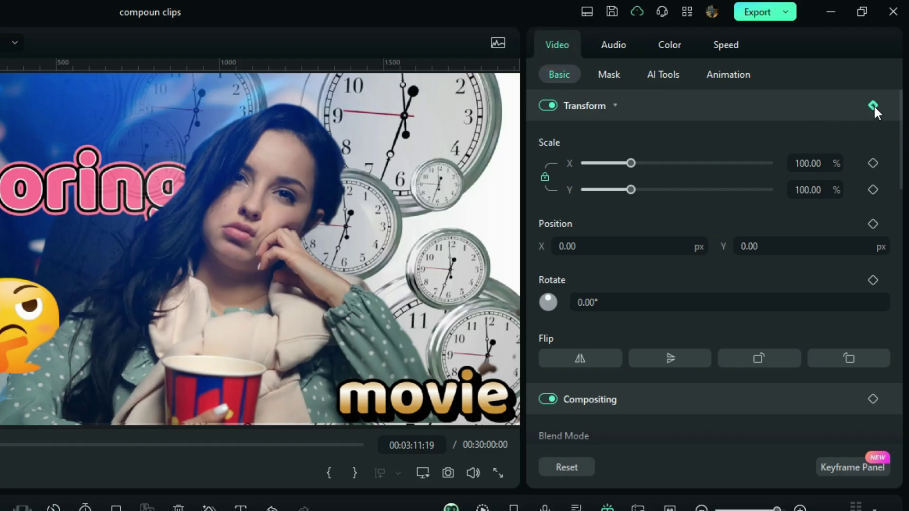
{"action": "left_click", "coordinate": [873, 105]}
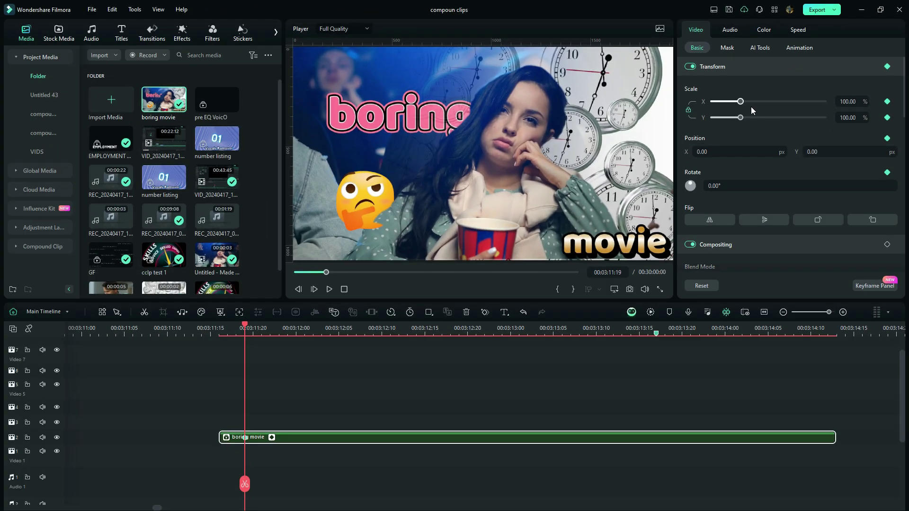
{"action": "left_click_drag", "start_coordinate": [741, 101], "coordinate": [752, 107]}
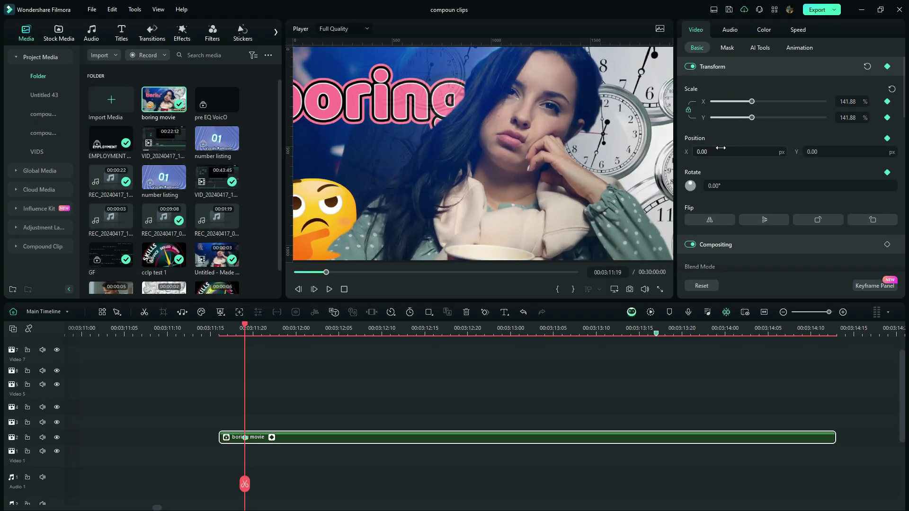
{"action": "left_click_drag", "start_coordinate": [722, 149], "coordinate": [757, 150]}
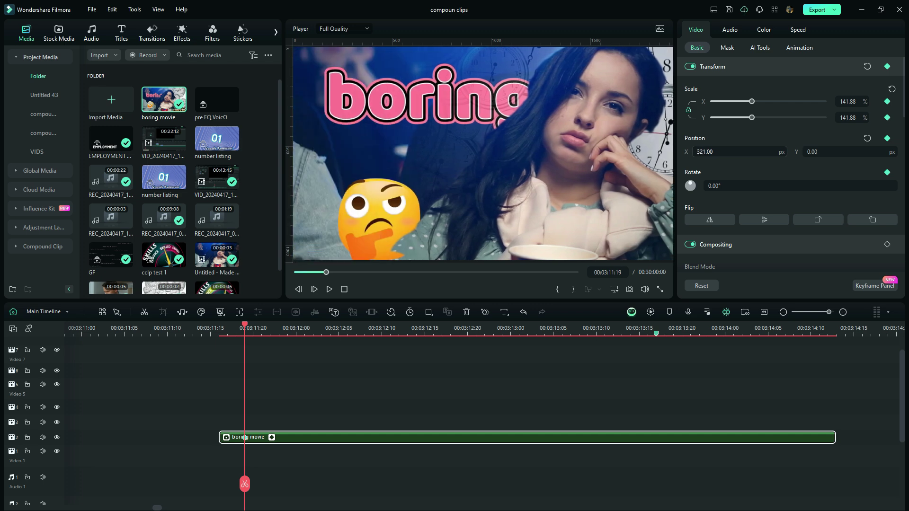
{"action": "mouse_move", "coordinate": [836, 153]}
{"action": "left_mouse_down"}
{"action": "mouse_move", "coordinate": [881, 152]}
{"action": "mouse_move", "coordinate": [833, 152]}
{"action": "left_mouse_up"}
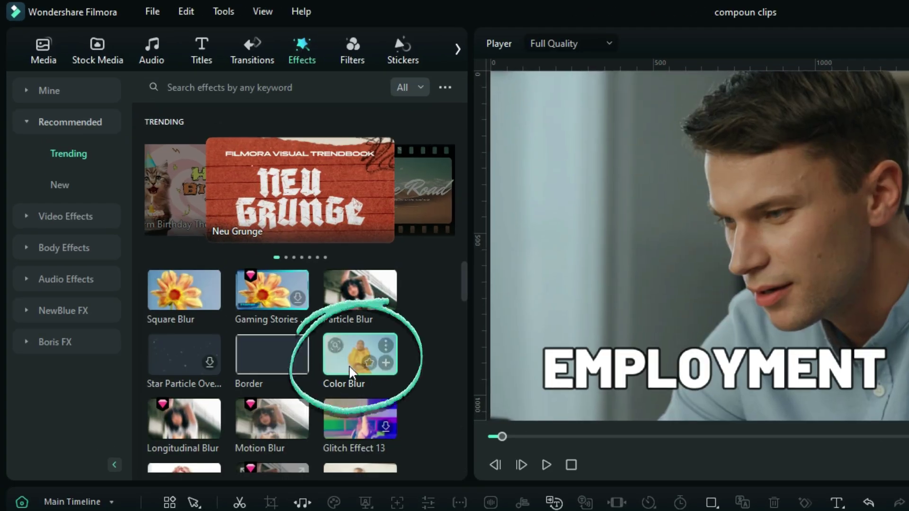
Put the Color Blur effect from the Trending list on the title clip
{"action": "left_click_drag", "start_coordinate": [217, 216], "coordinate": [286, 367]}
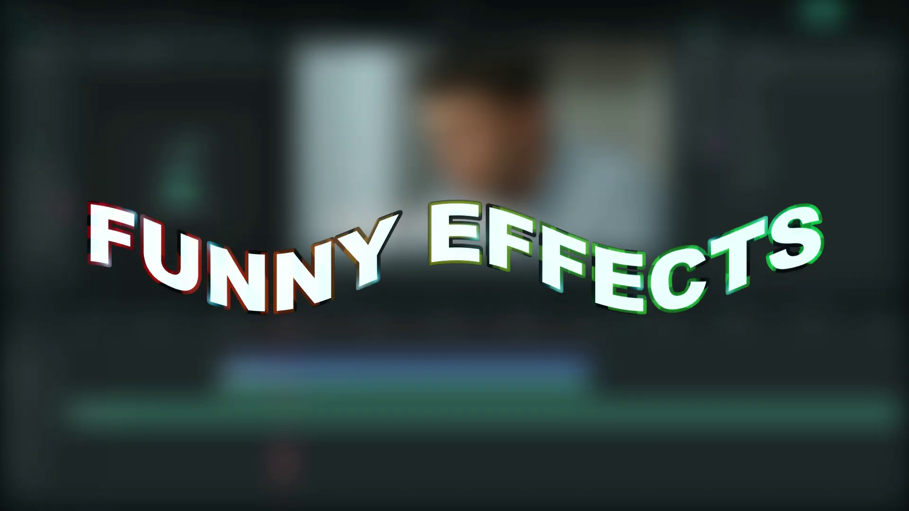